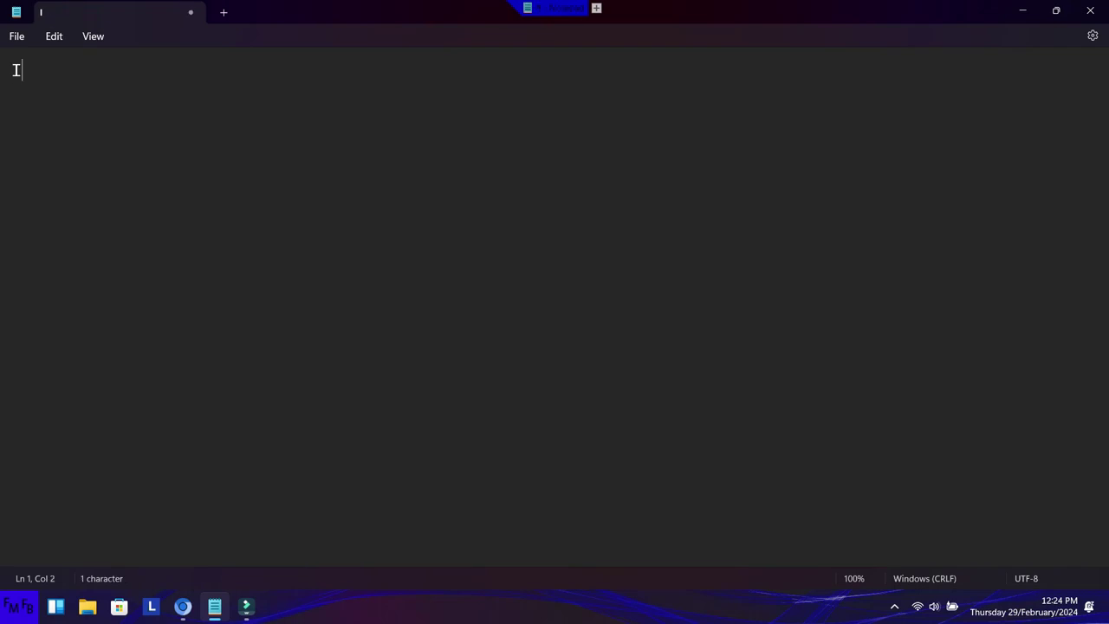
Write the English and Spanish intro on resizing an Excel image without changing its aspect ratio.
type("n this video, I will show you how to resize an image")
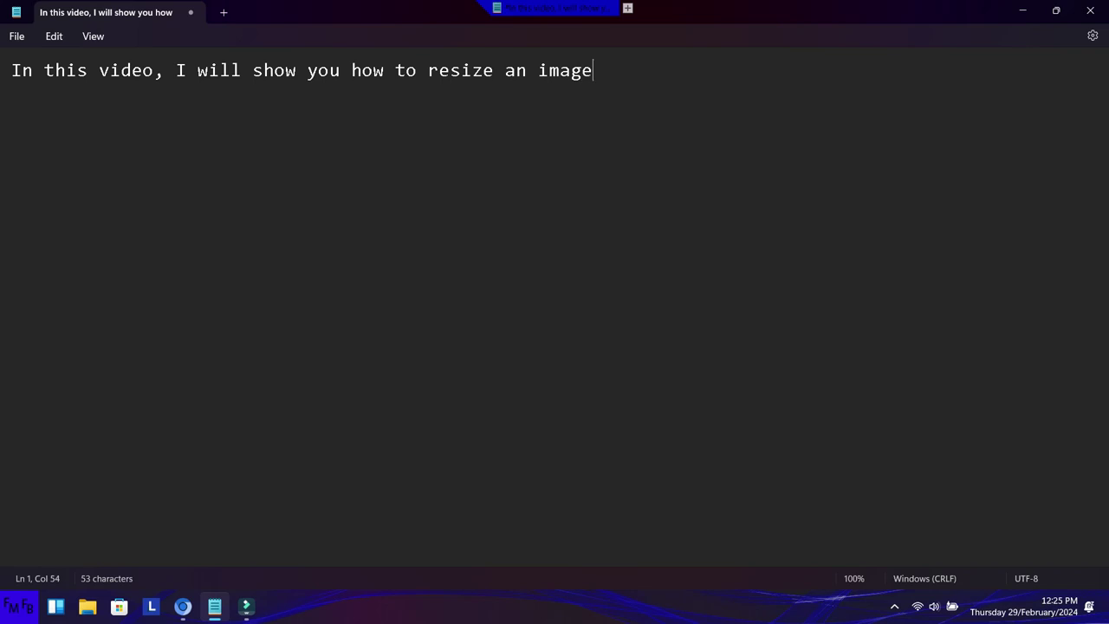
type(" in Excel without ")
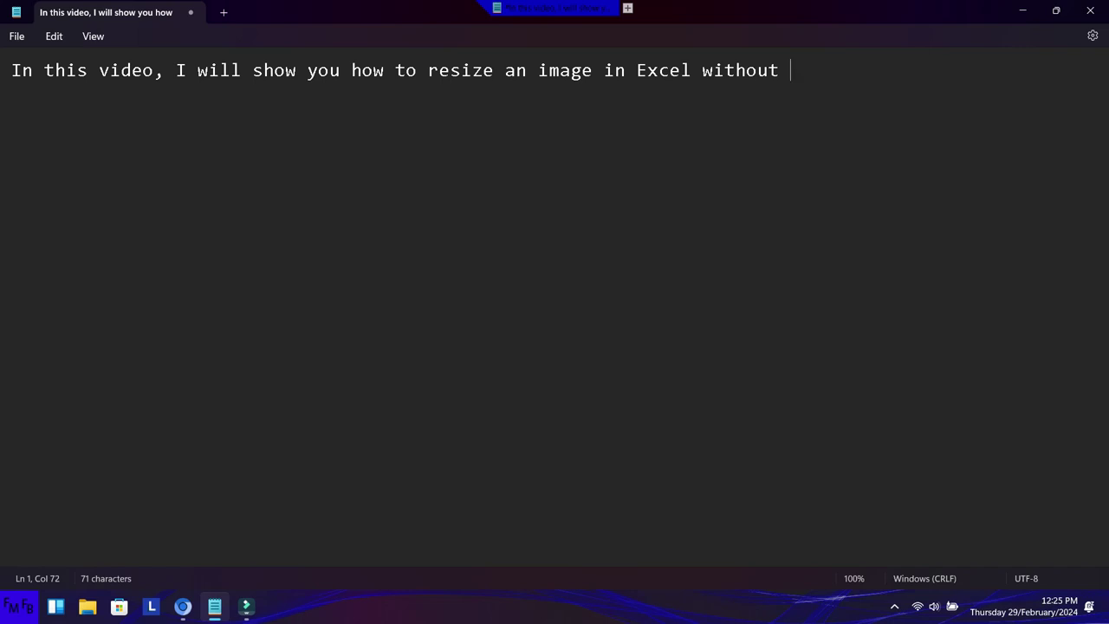
type("changing the aspect ratio./E")
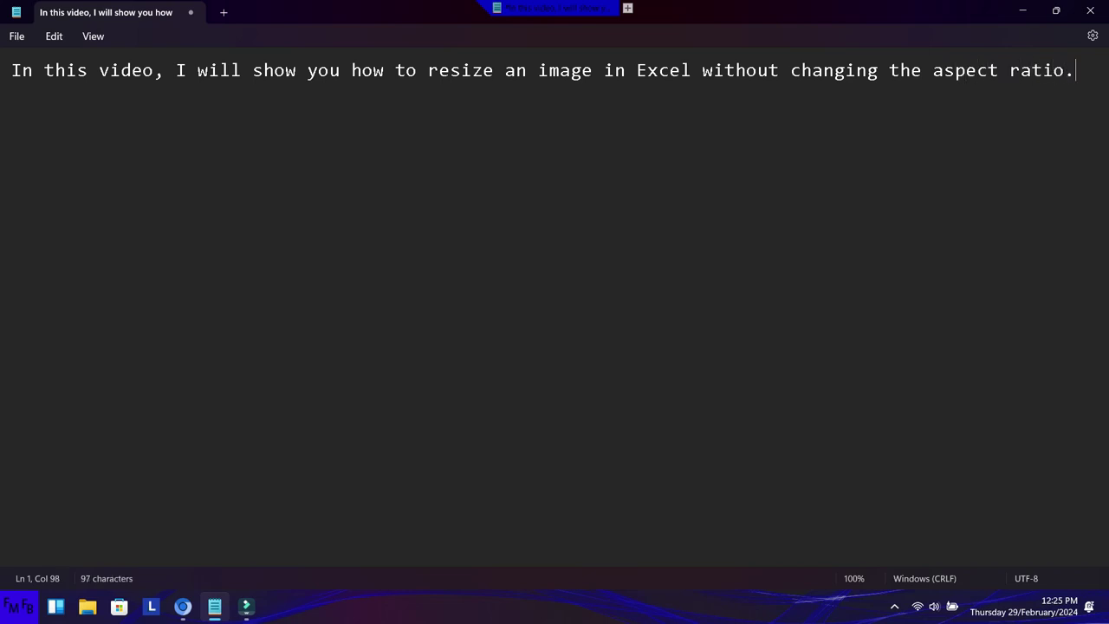
type("n este video, yo les mostrar")
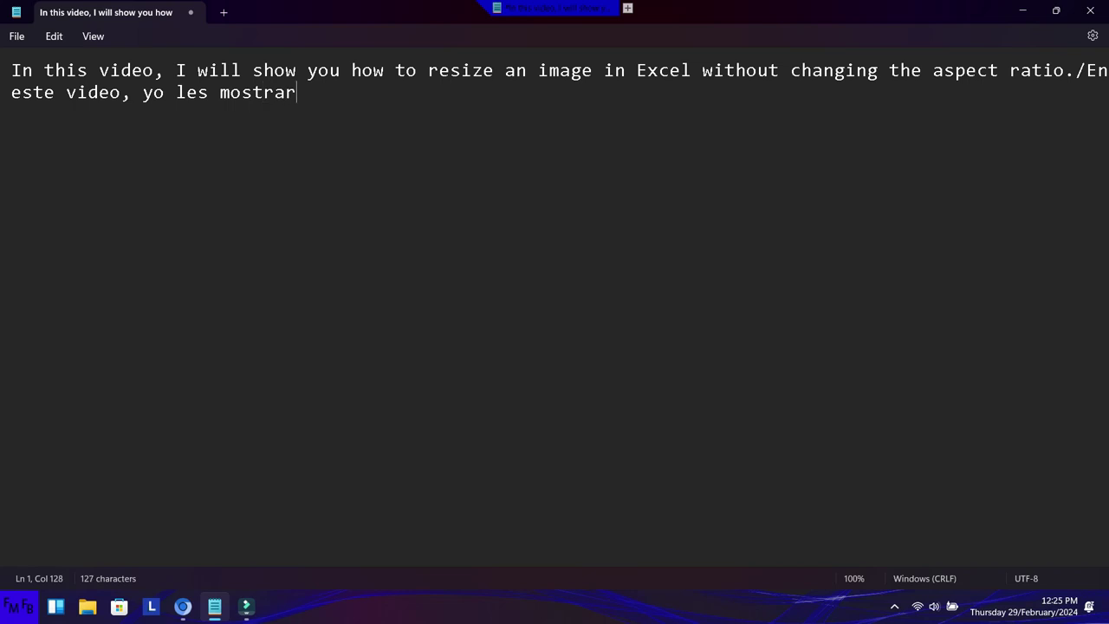
type("é como ")
type("cambiar el tama")
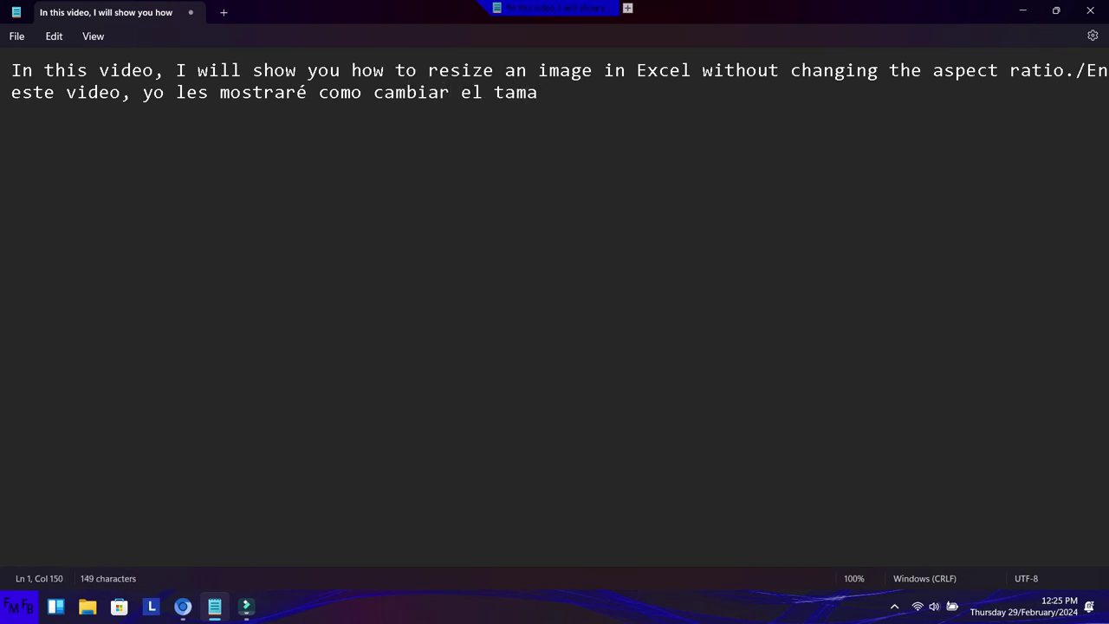
type("ño de uan imagen sin dist")
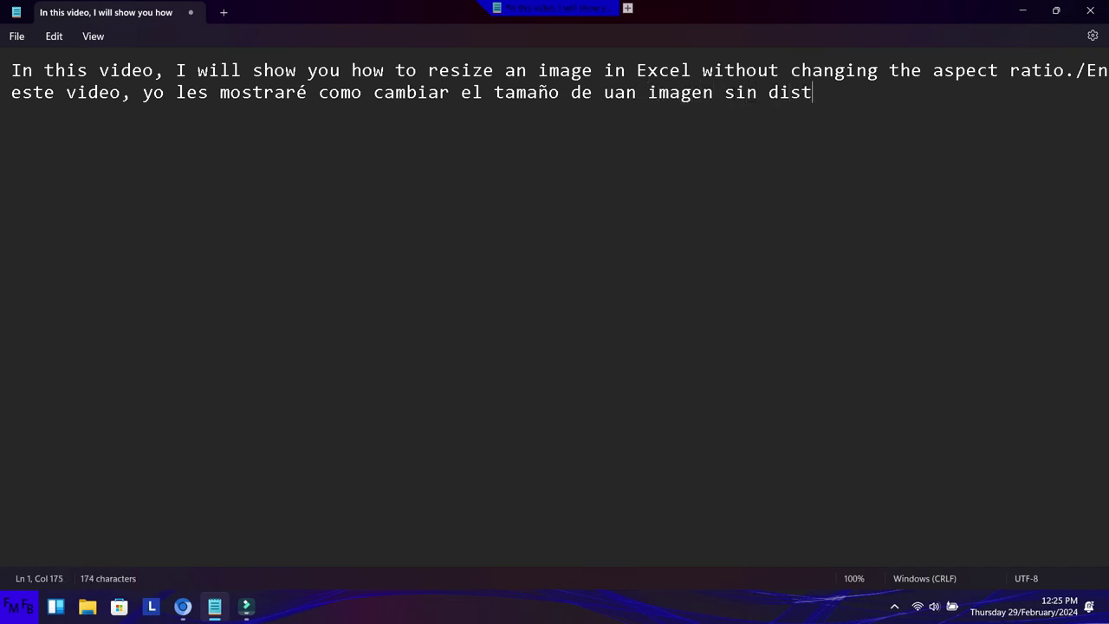
type("orsionarla en Excel.")
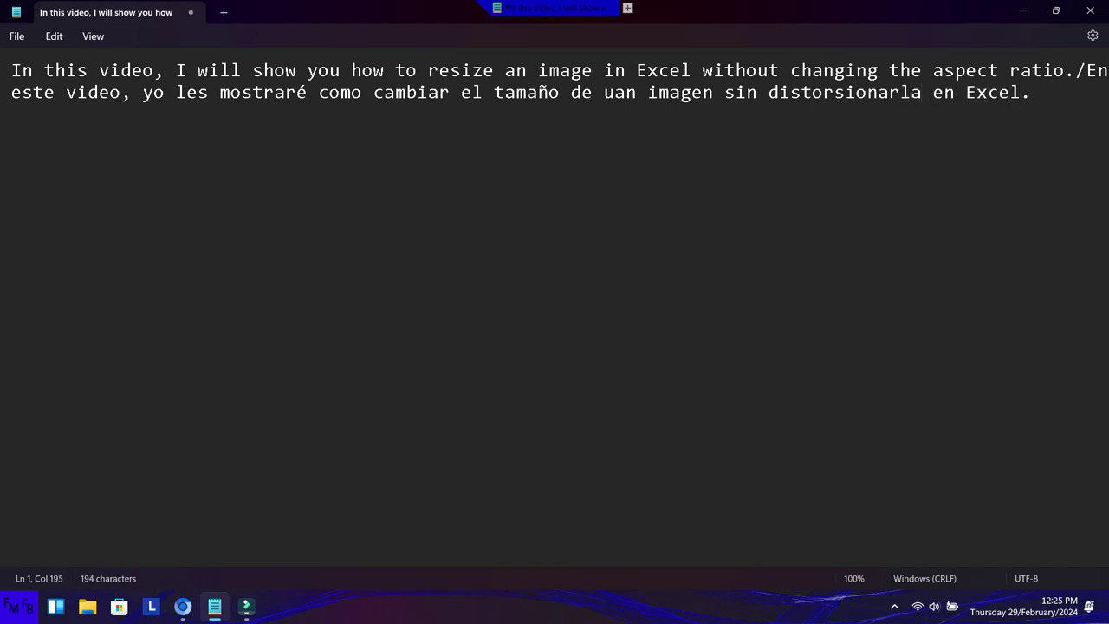
key("Return")
key("super")
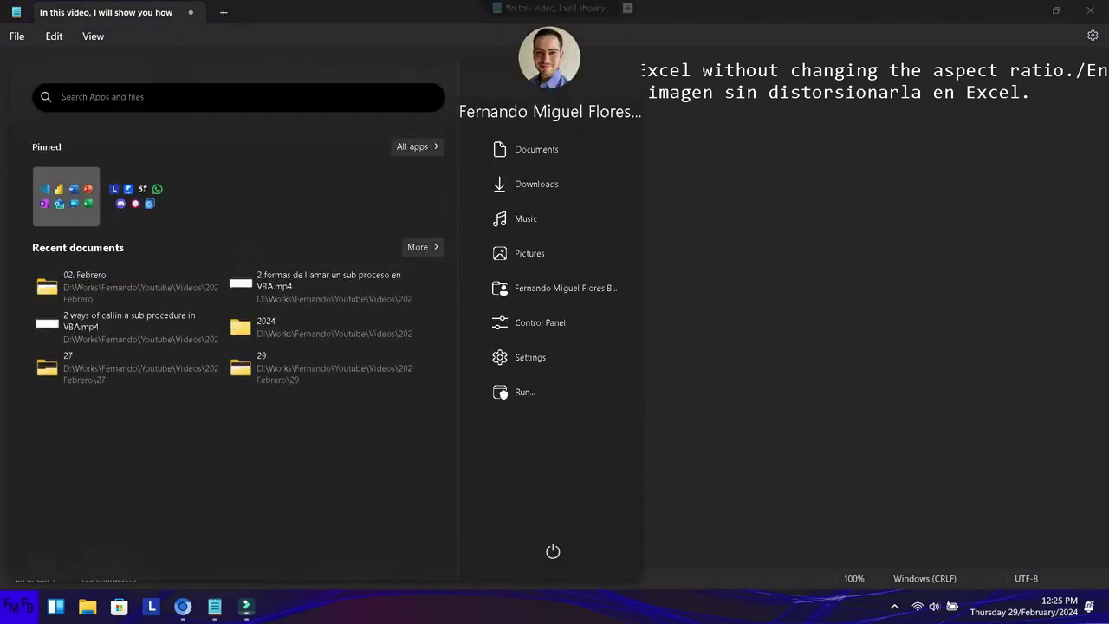
Launch Excel from the pinned Office apps folder and create a blank workbook.
key("Return")
key("Right")
key("Right")
key("Right")
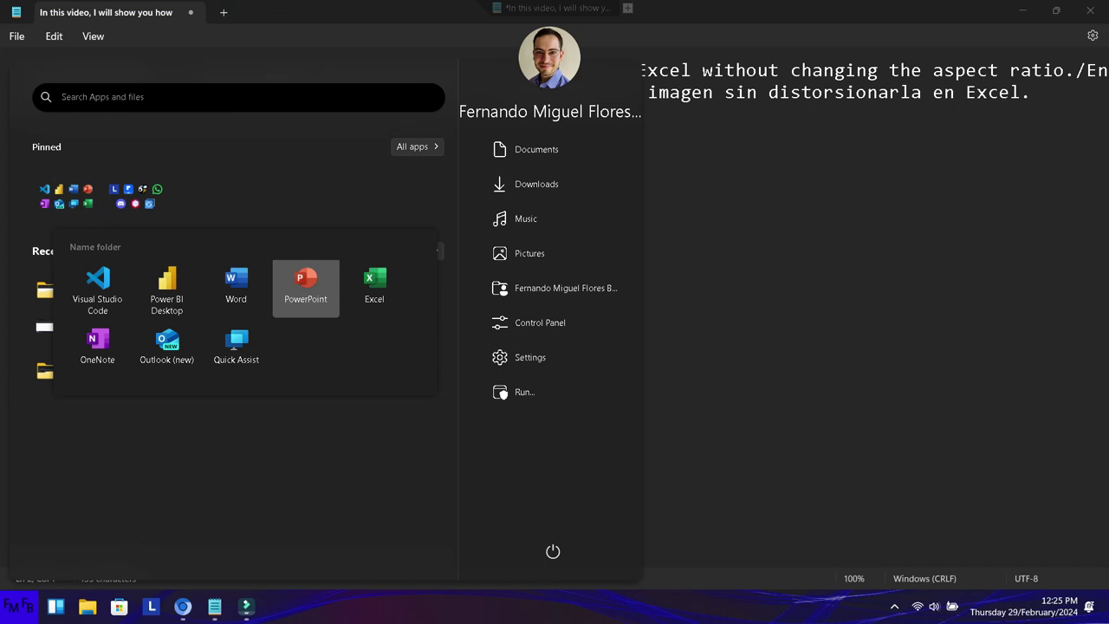
key("Right")
key("Return")
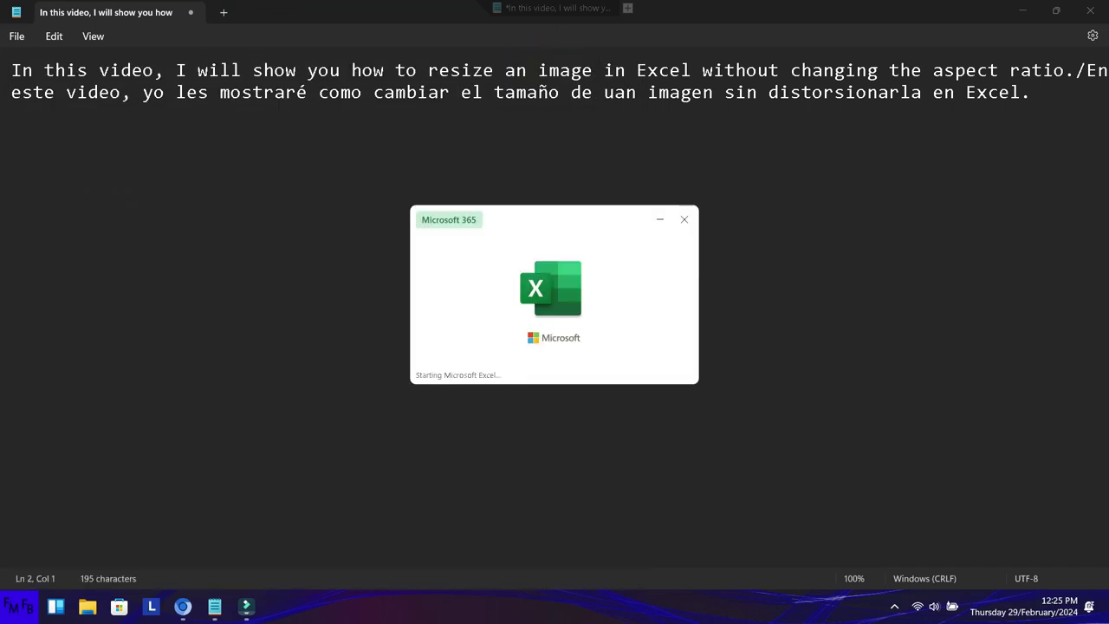
key("Return")
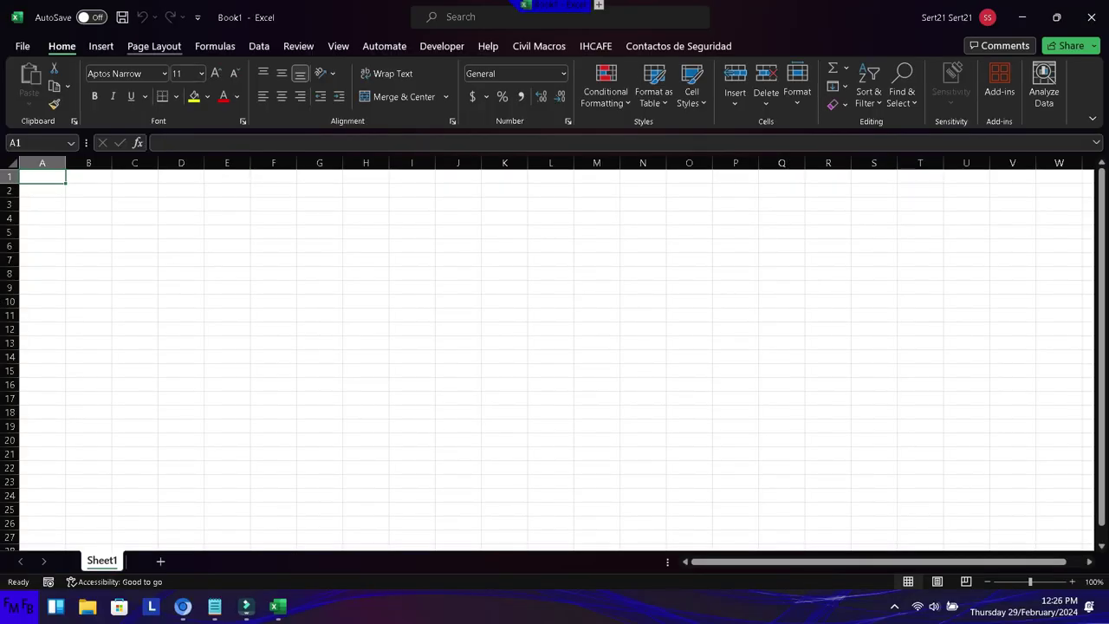
key("alt+n")
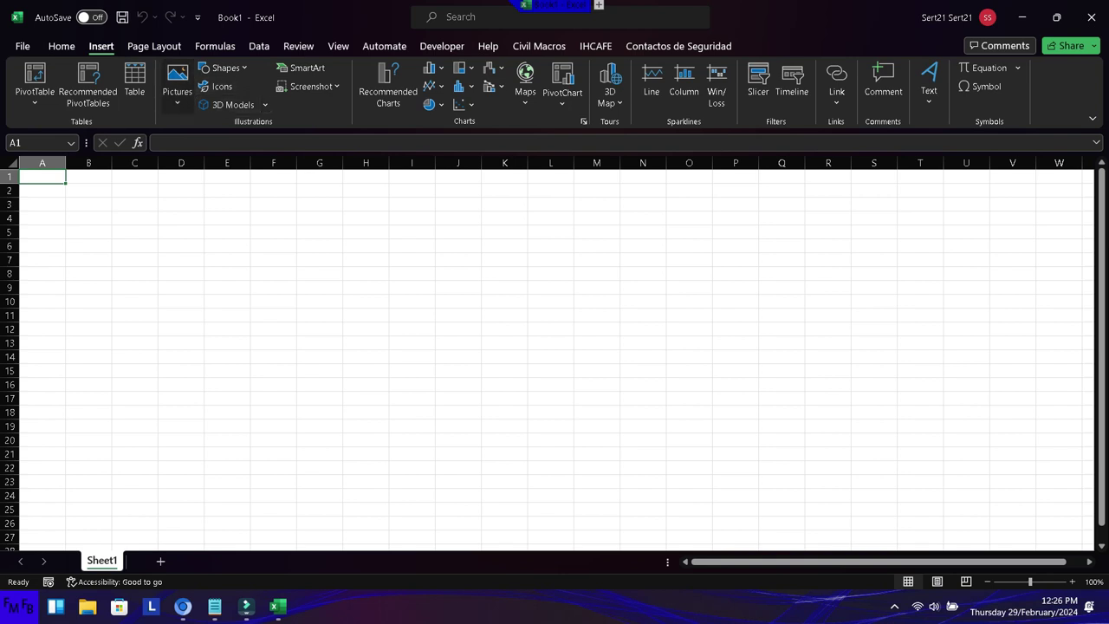
Choose Insert > Pictures > Place over Cells > This Device to browse for an image.
key("Return")
key("Down")
key("Right")
key("Up")
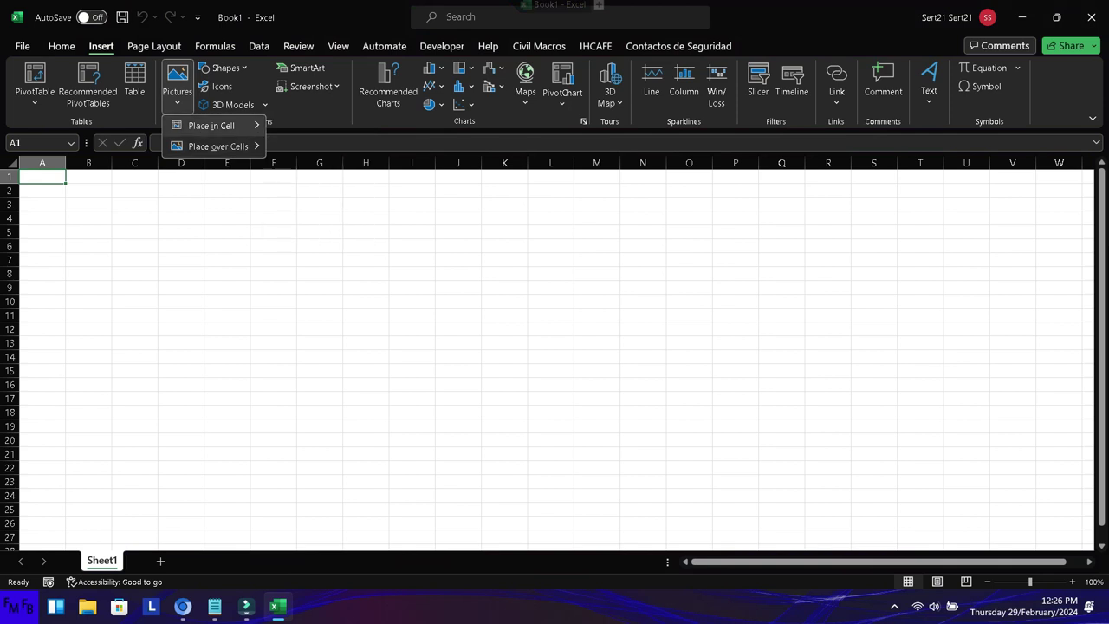
key("Down")
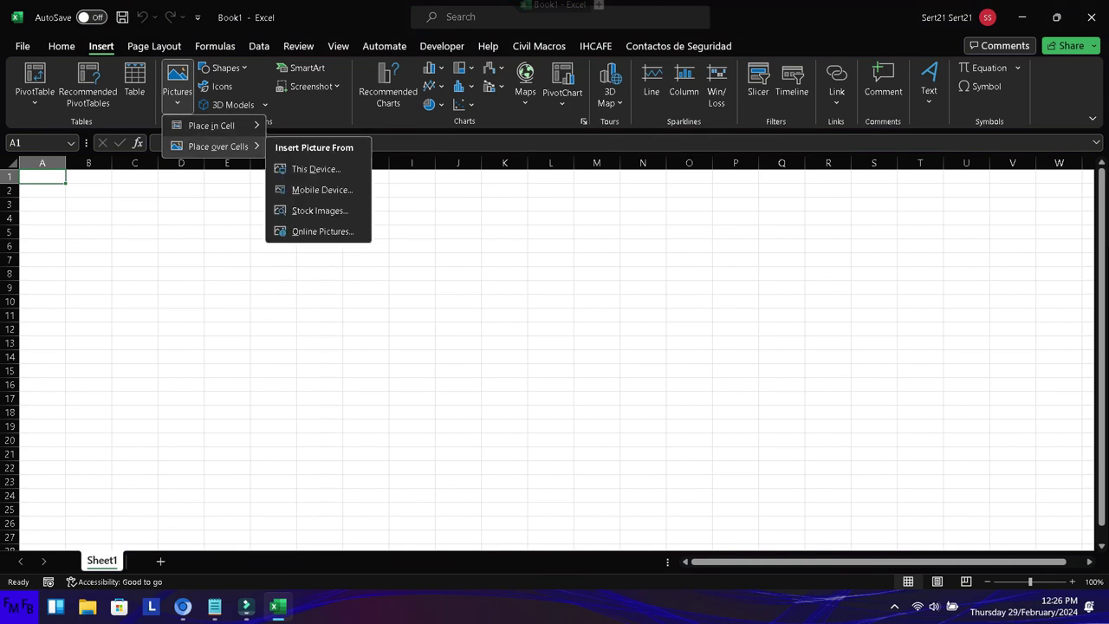
key("Right")
key("Return")
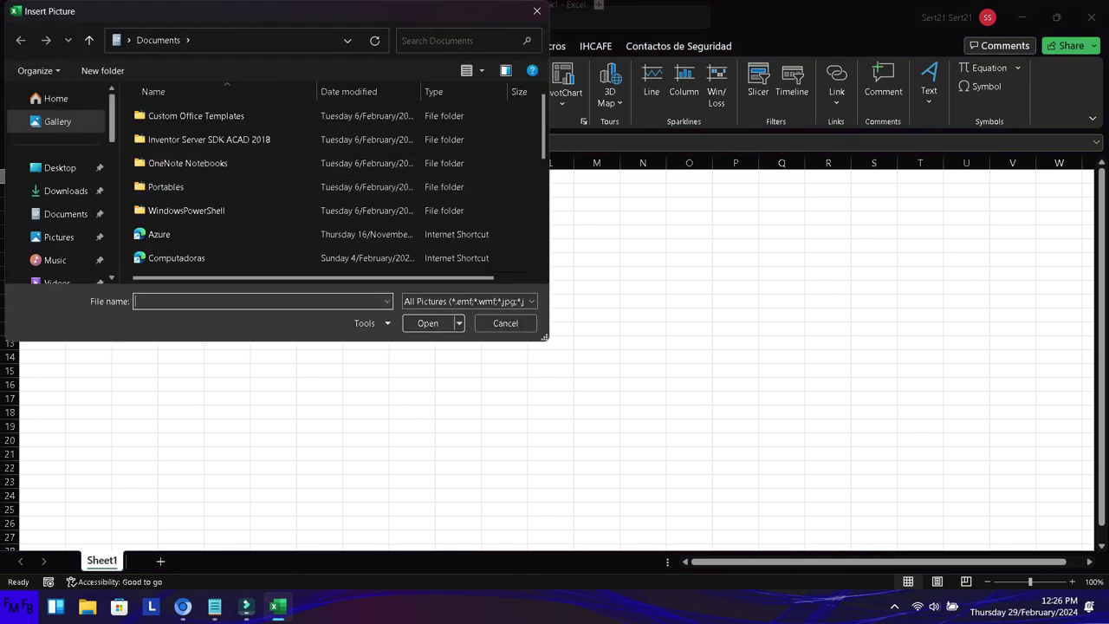
Navigate to Youtube > Images and insert the first fruit picture onto Sheet1.
scroll(61, 214, "down", 2)
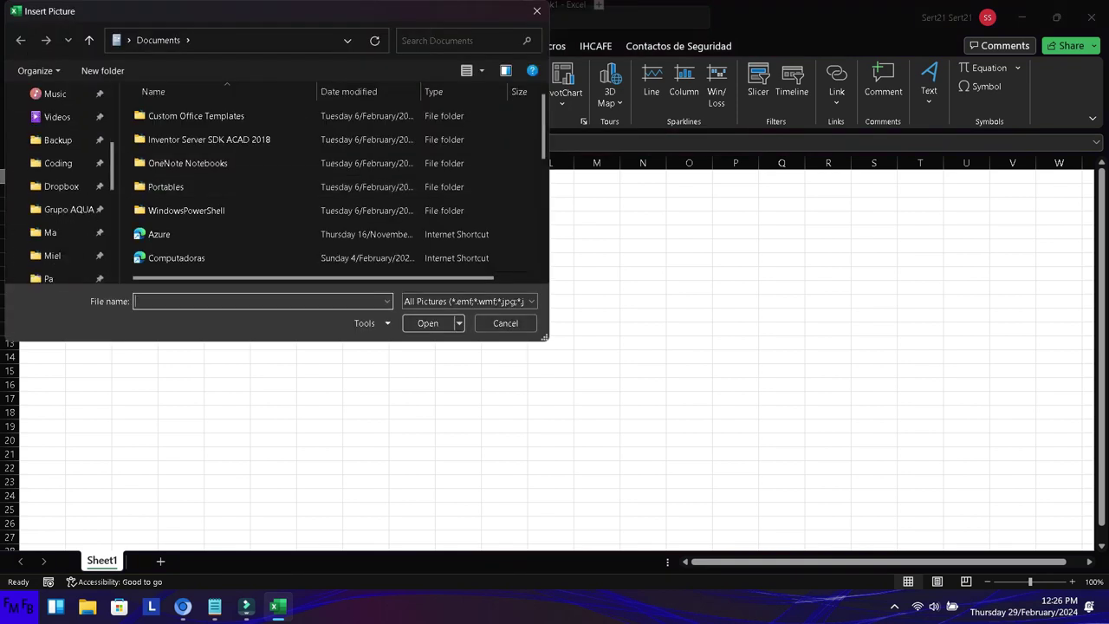
left_click(68, 209)
left_click(50, 233)
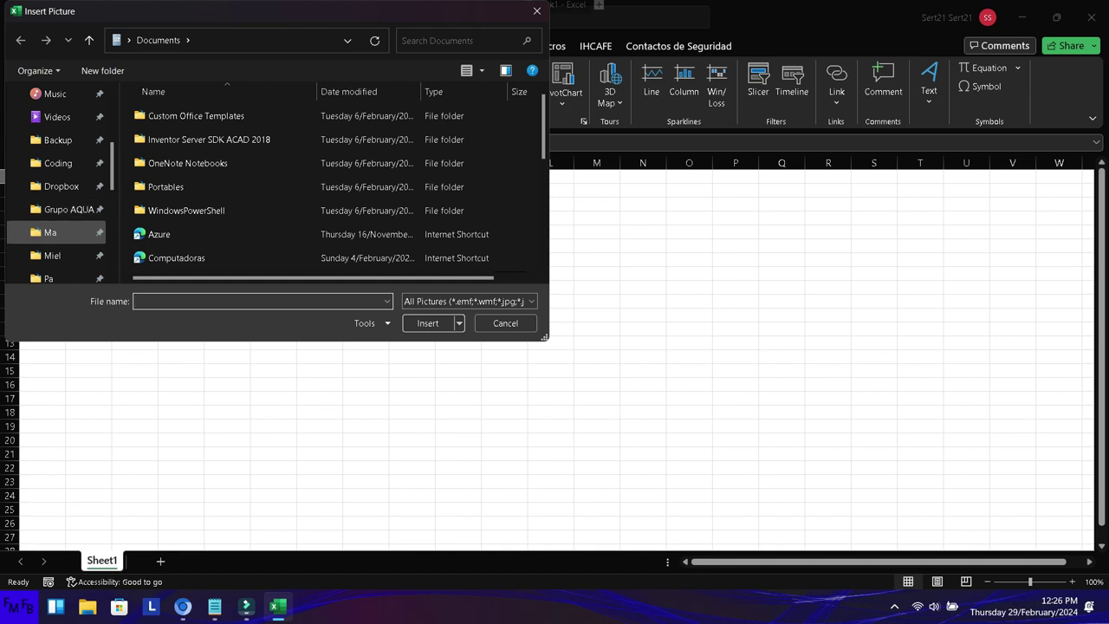
scroll(61, 199, "down", 1)
scroll(61, 187, "down", 2)
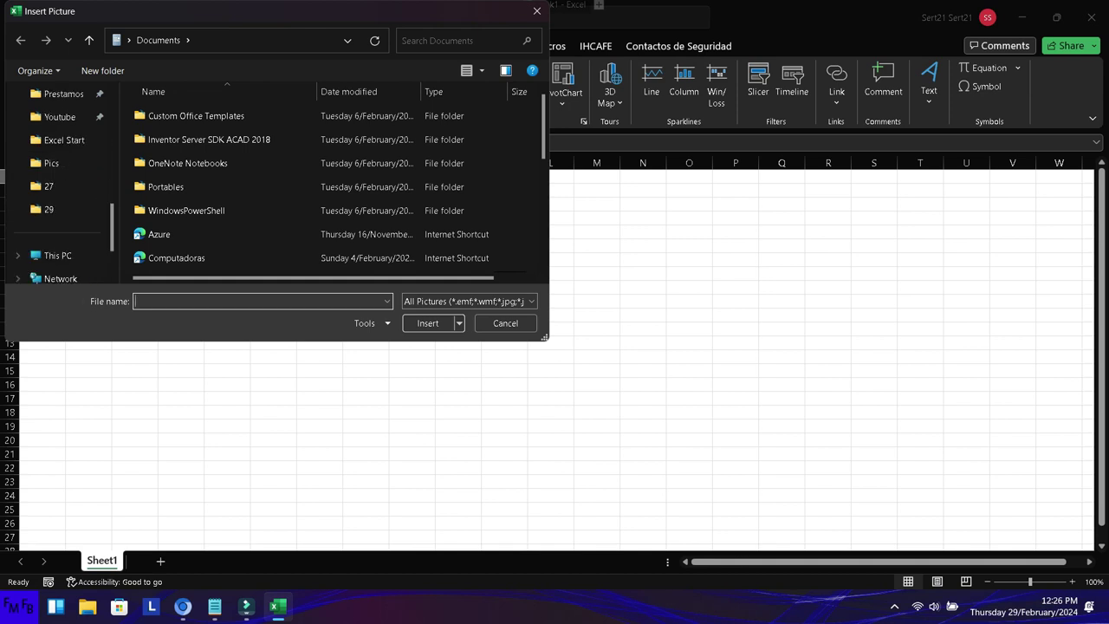
left_click(60, 116)
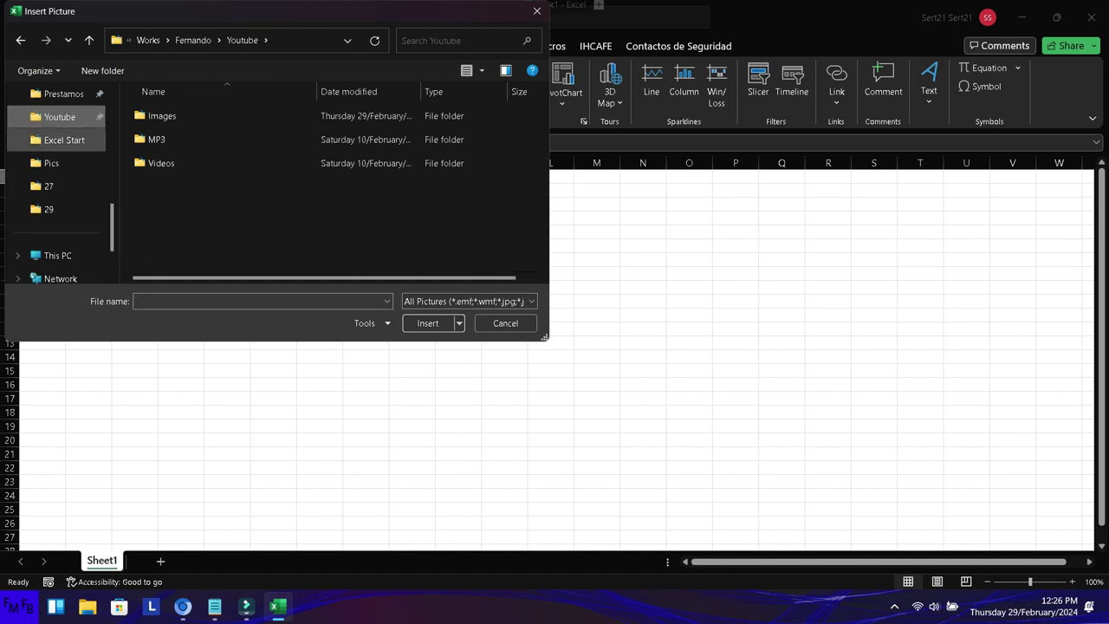
double_click(161, 115)
double_click(166, 141)
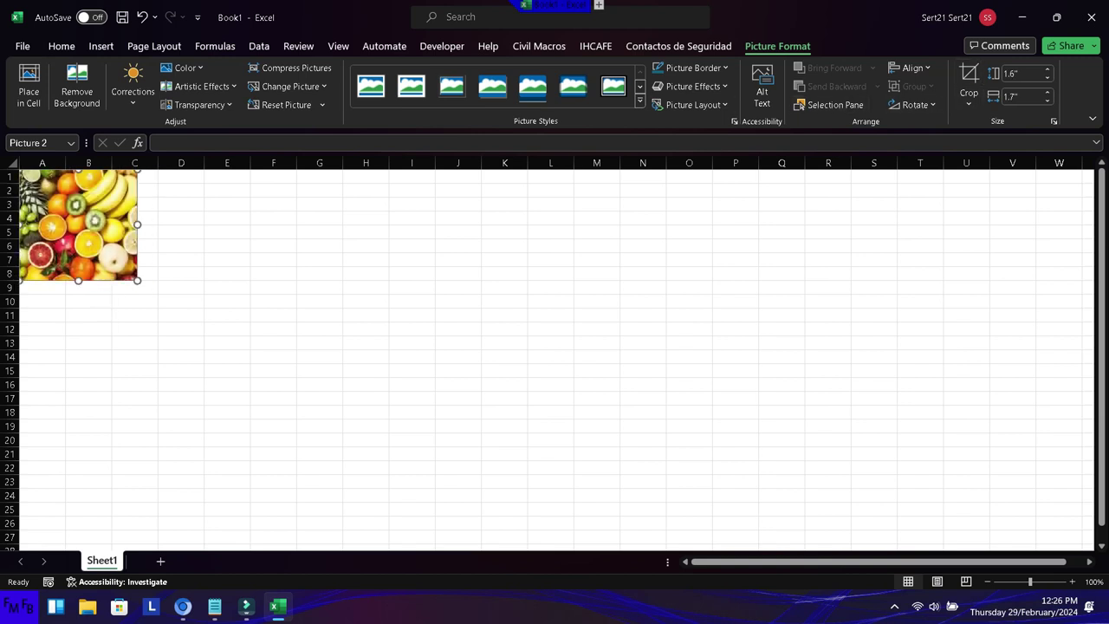
Turn off Lock aspect ratio for the fruit picture in Format Picture.
key("ctrl+1")
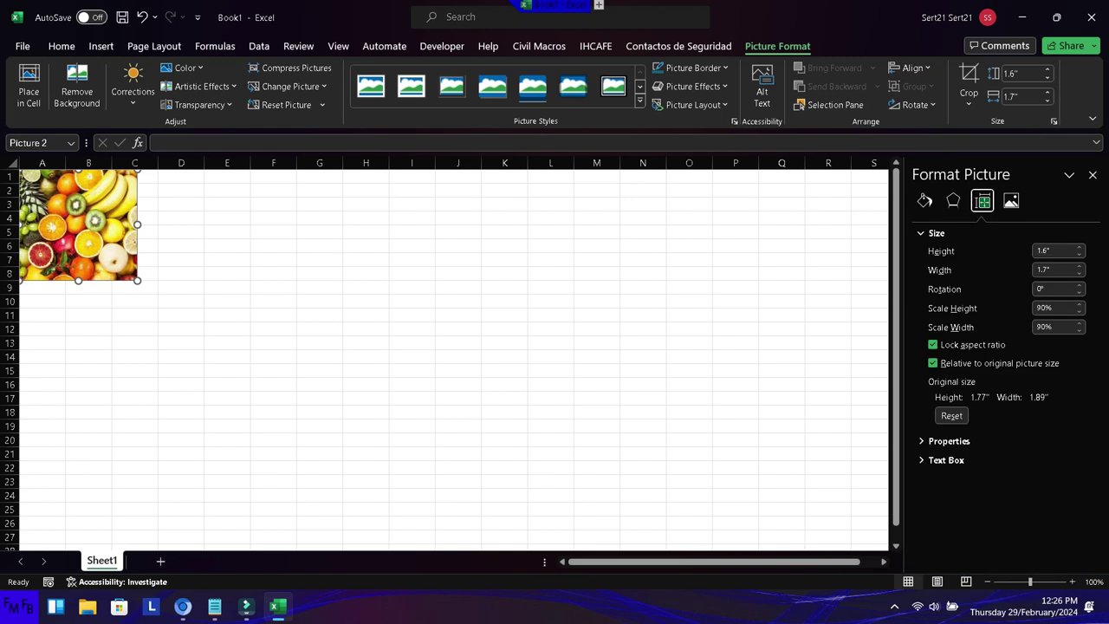
key("alt+a")
left_click(828, 301)
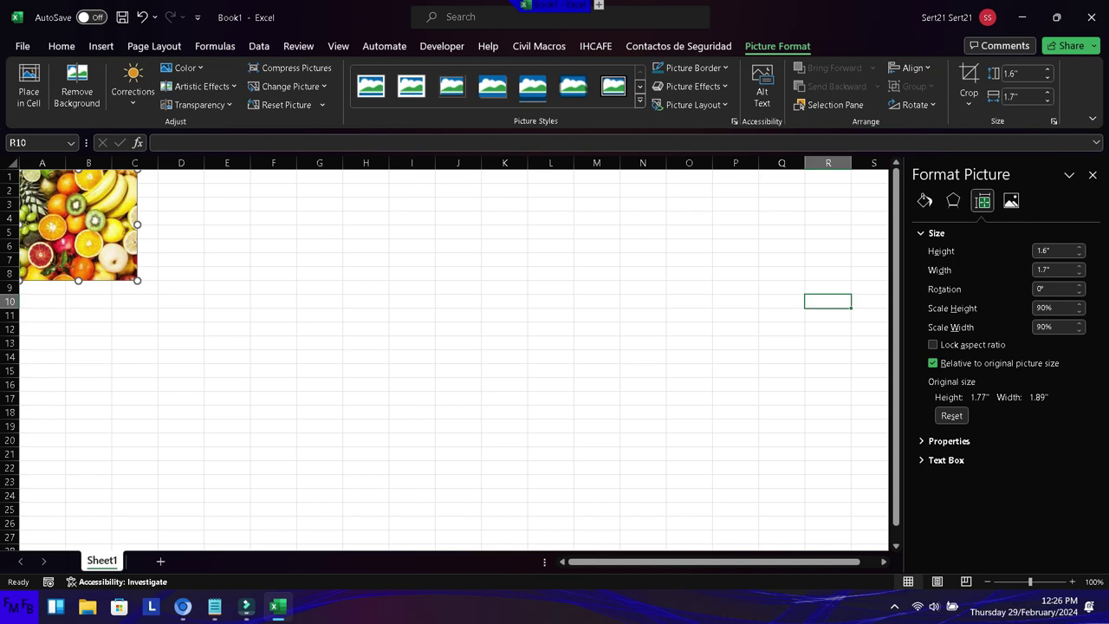
Reselect the fruit picture and undo its distorted stretch, leaving it at 106%.
left_click(78, 225)
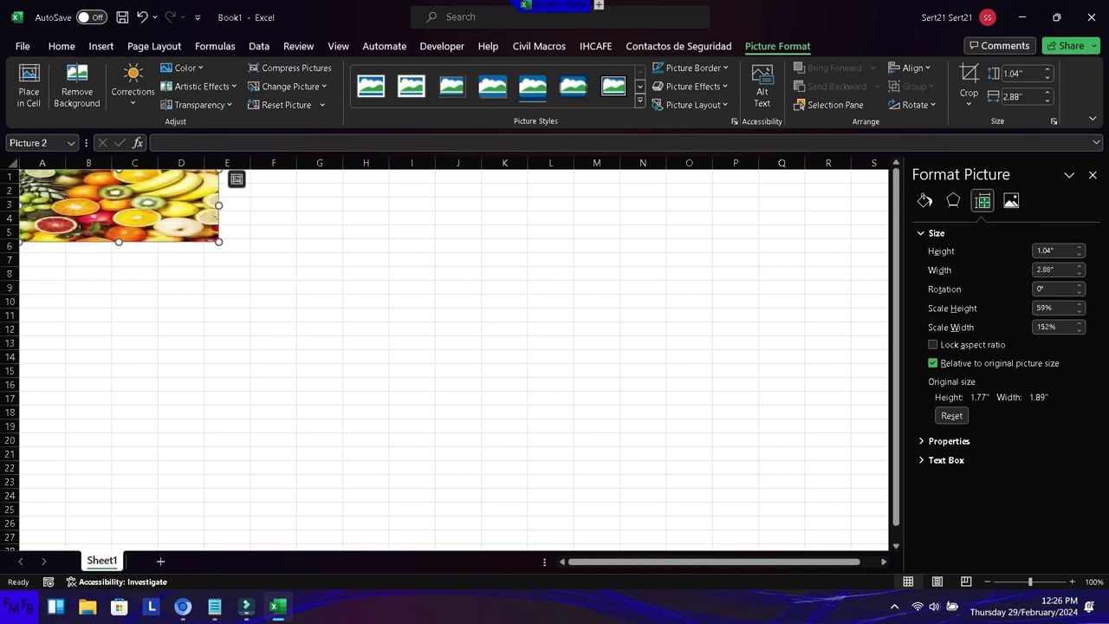
key("ctrl+z")
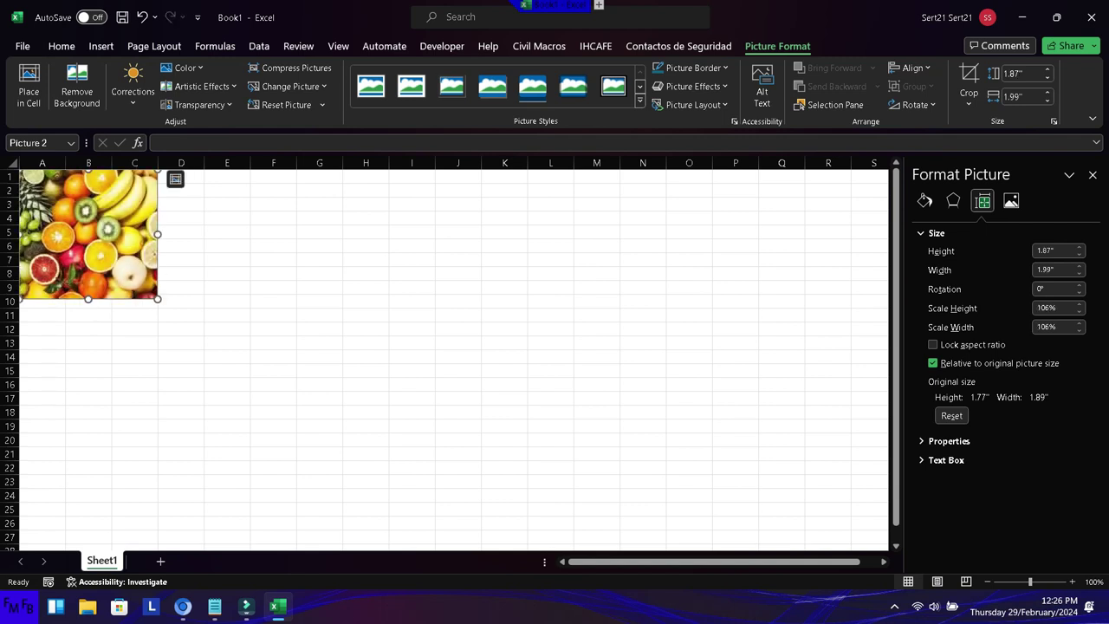
key("alt+Tab")
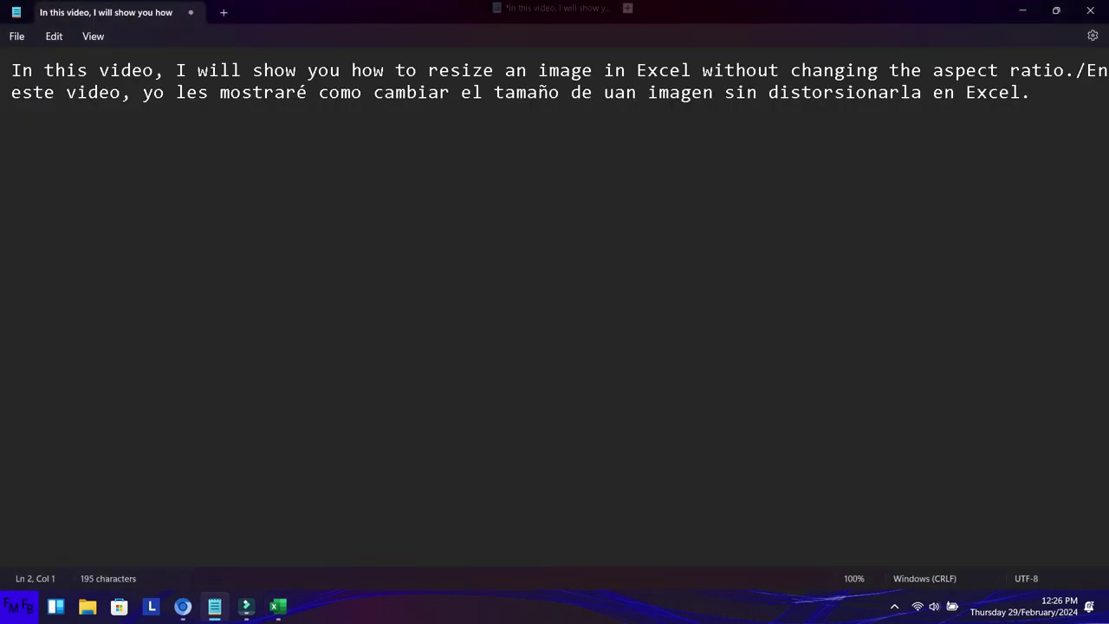
Add the English and Spanish tip about holding Shift to resize when aspect ratio isn't locked.
type("If you don't have lock aspect raio enables, you need to press and hold the shift key, when resizing.")
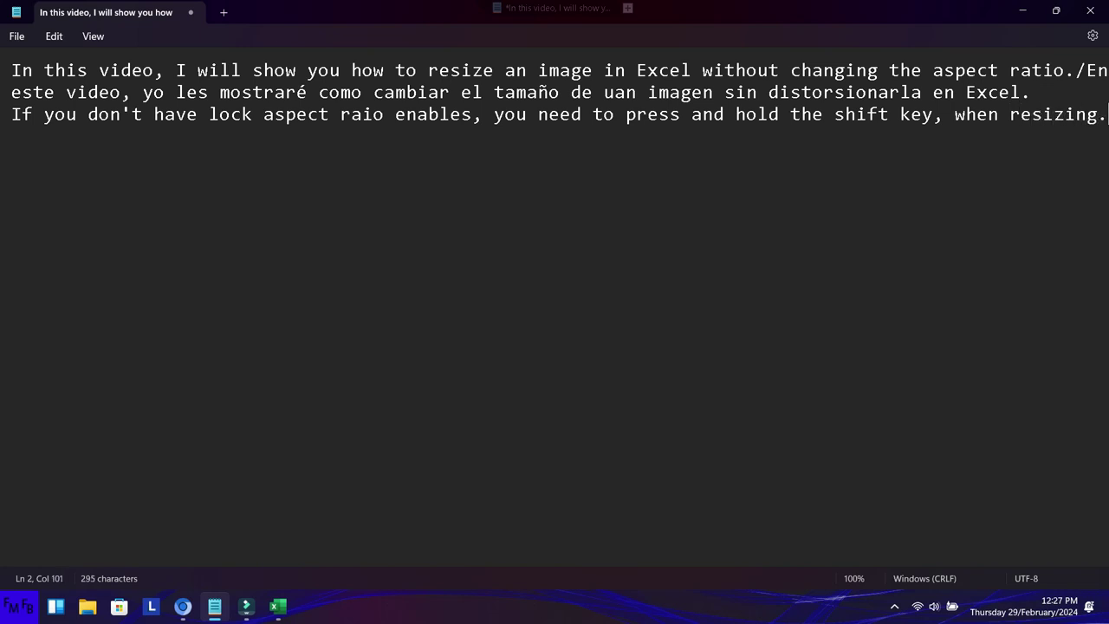
type("/")
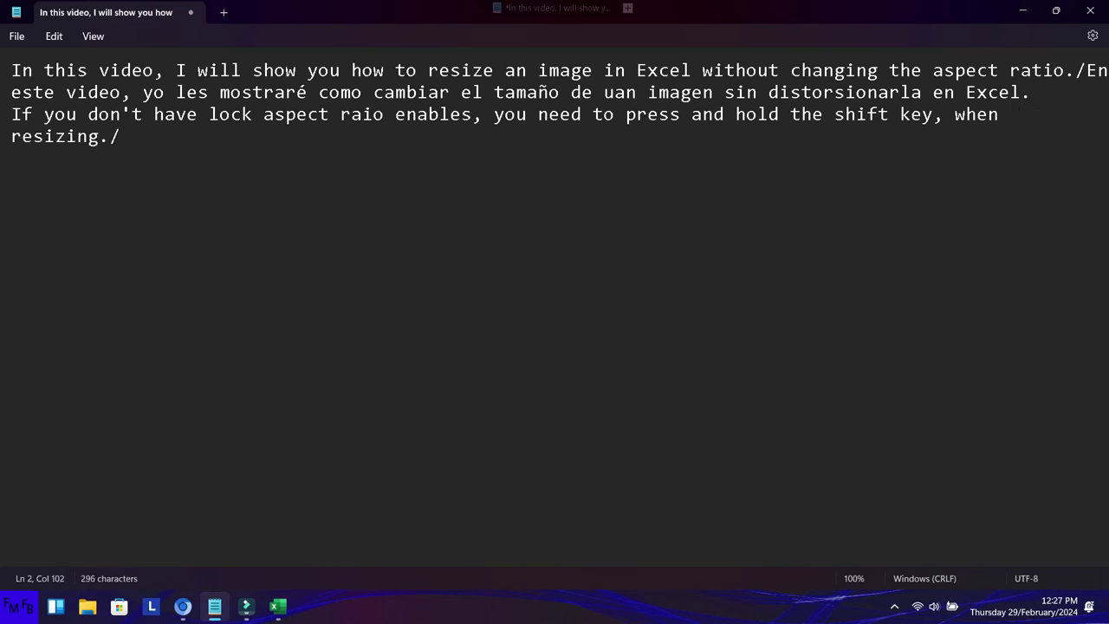
type("Si n")
type("o tien")
type("e h")
type("abili")
type("tada ")
type("la o")
type("pcion de L")
type("ock ")
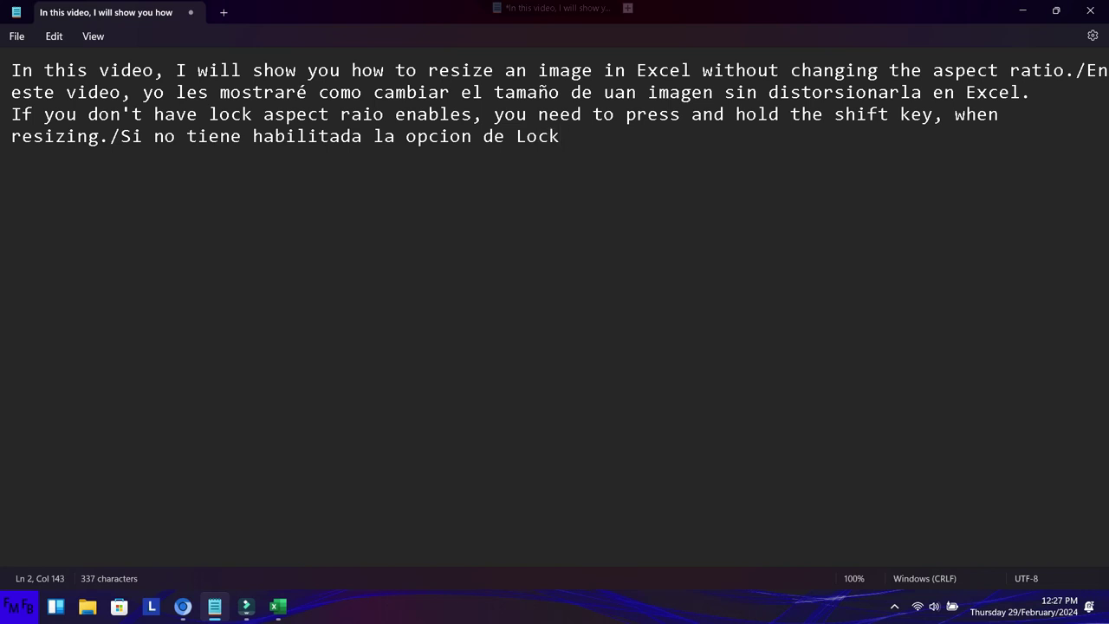
type("Aspect ratio, debe de presionar ")
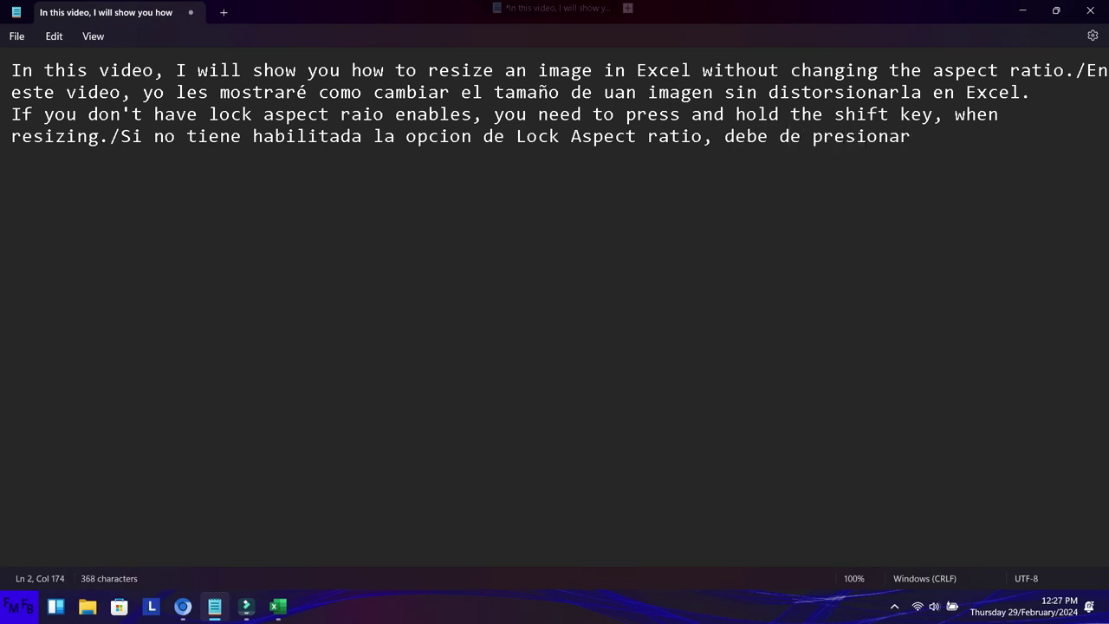
type("y mant")
type("ener presionado la tecla shift, mientras cambia el tamaño de la imagen.")
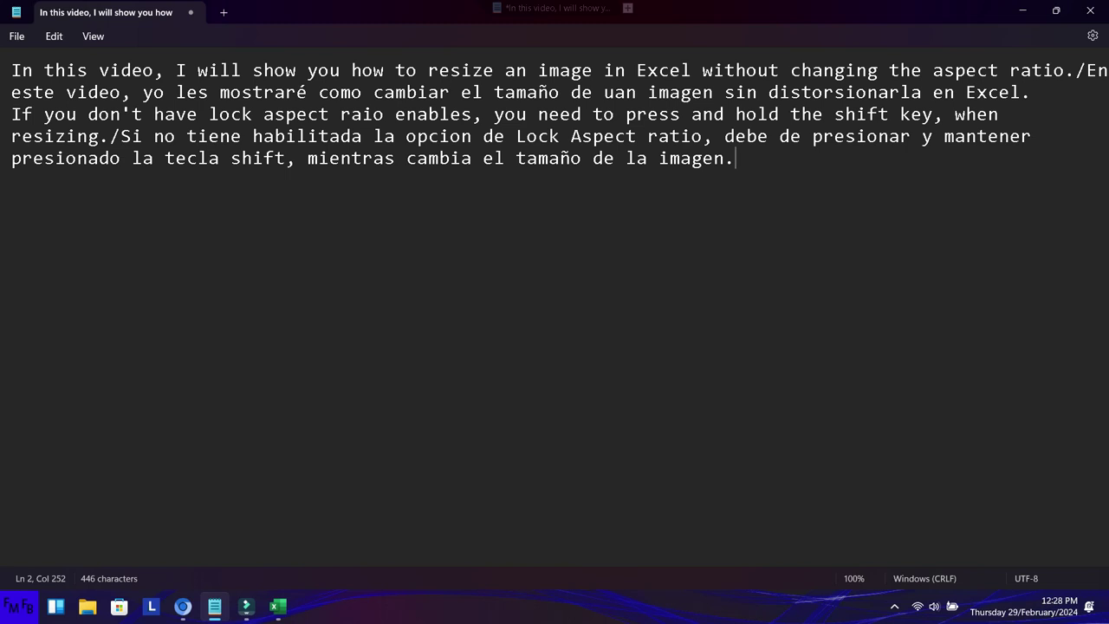
left_click(893, 606)
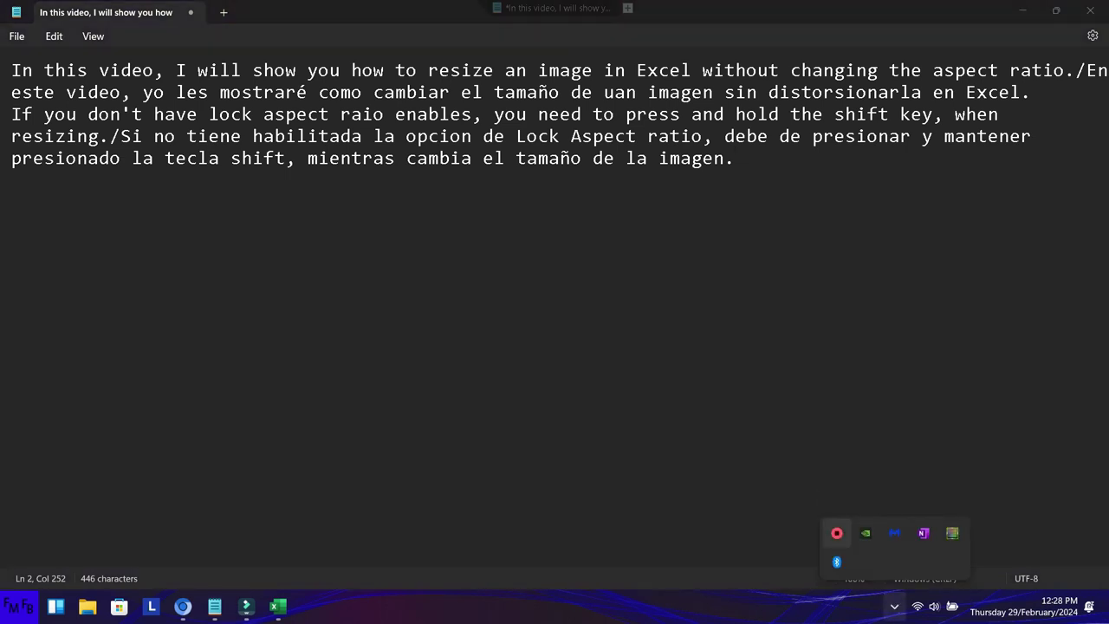